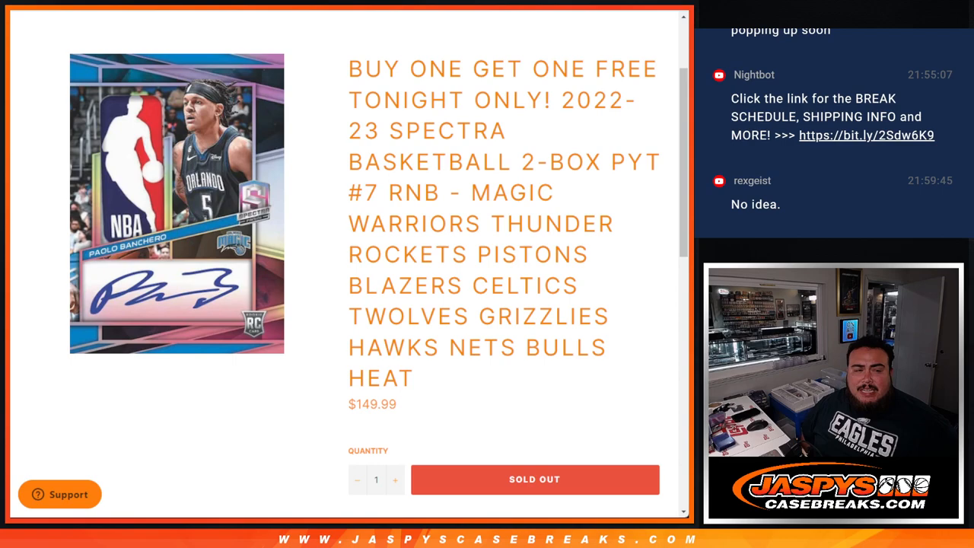
{"action": "scroll", "coordinate": [342, 266], "scroll_direction": "down", "scroll_amount": 1}
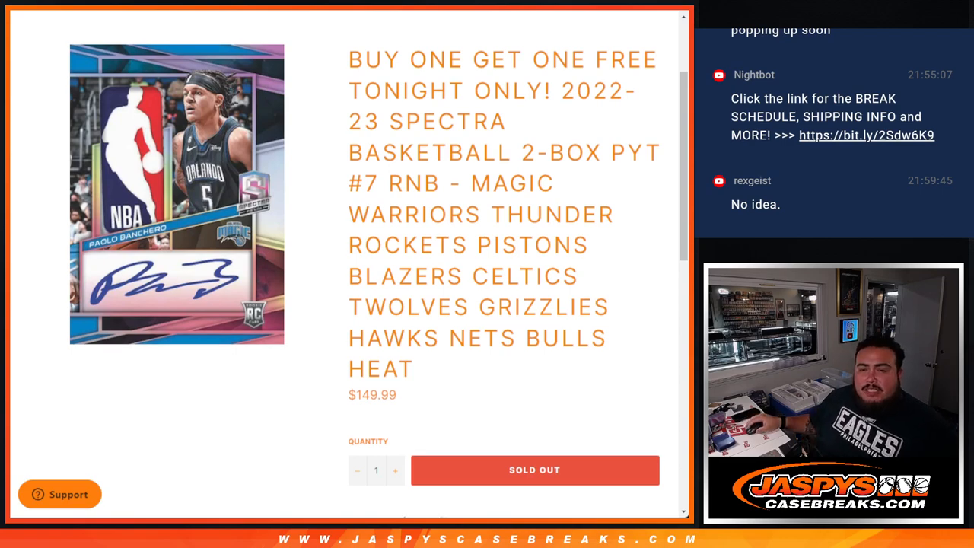
{"action": "scroll", "coordinate": [342, 266], "scroll_direction": "down", "scroll_amount": 4}
Step: Duplicate the five names in the List Randomizer box so it holds ten entries
{"action": "left_click_drag", "start_coordinate": [349, 241], "coordinate": [639, 384]}
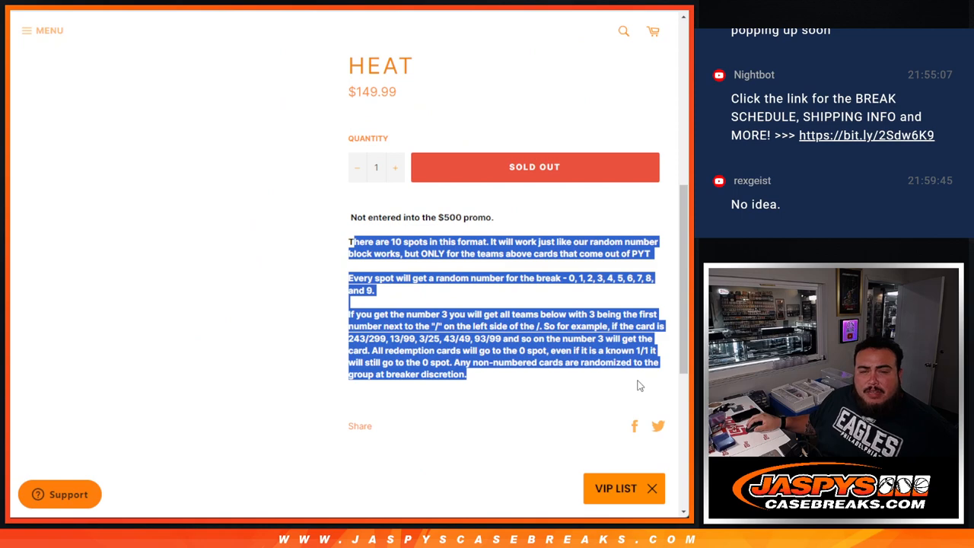
{"action": "left_click", "coordinate": [608, 391]}
{"action": "scroll", "coordinate": [517, 365], "scroll_direction": "up", "scroll_amount": 3}
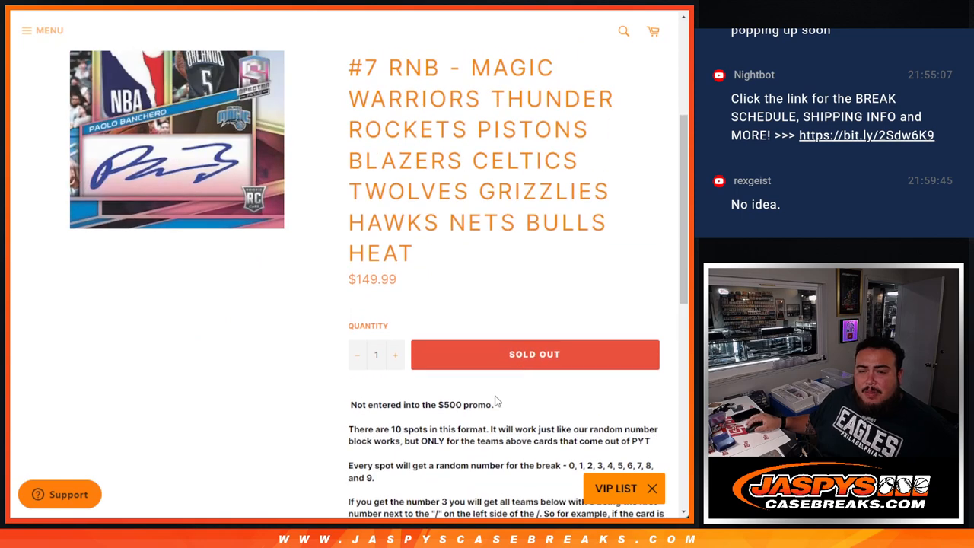
{"action": "scroll", "coordinate": [517, 365], "scroll_direction": "up", "scroll_amount": 1}
{"action": "left_click_drag", "start_coordinate": [349, 428], "coordinate": [495, 404]}
{"action": "scroll", "coordinate": [492, 391], "scroll_direction": "up", "scroll_amount": 2}
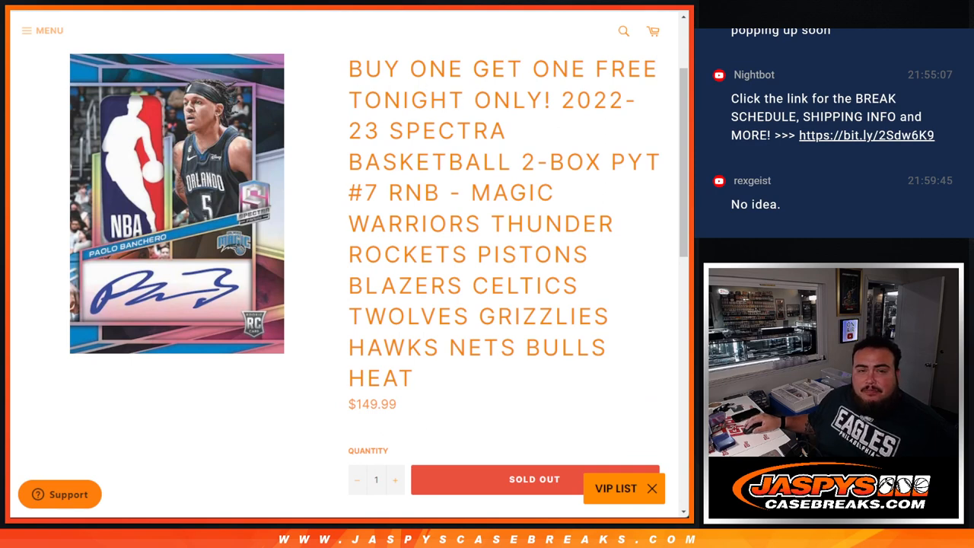
{"action": "key", "text": "ctrl+Tab"}
{"action": "key", "text": "ctrl+Tab"}
{"action": "left_click", "coordinate": [173, 212]}
{"action": "key", "text": "ctrl+a"}
{"action": "key", "text": "ctrl+c"}
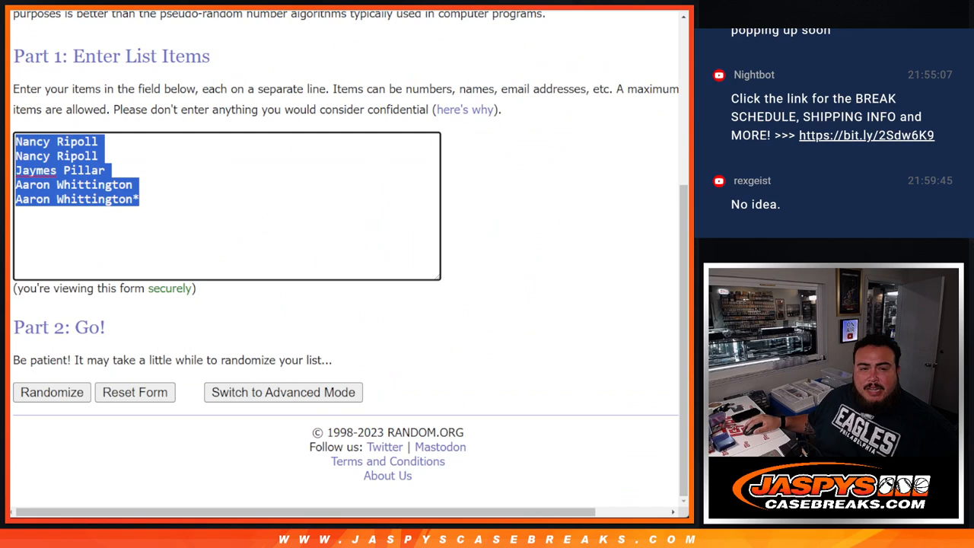
{"action": "key", "text": "Down"}
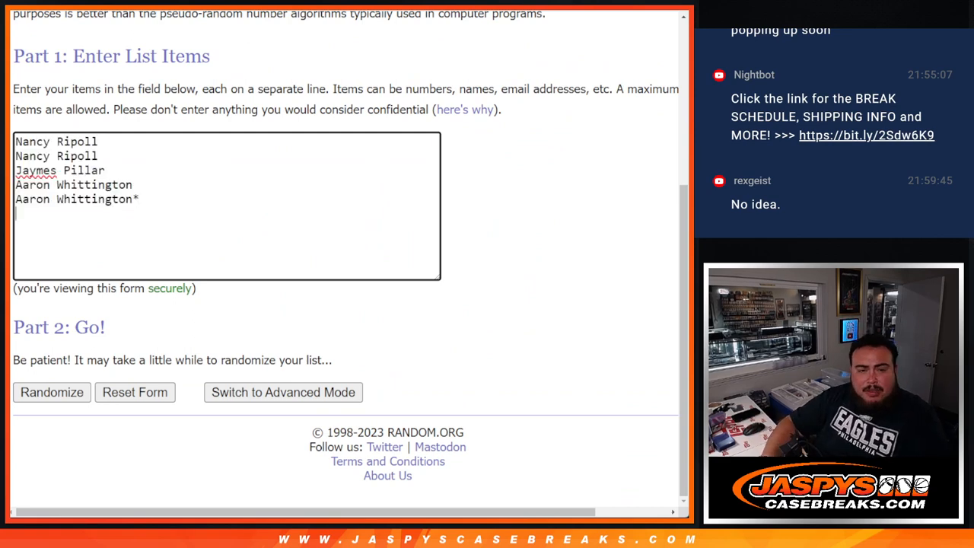
{"action": "key", "text": "ctrl+v"}
{"action": "type", "text": "^"}
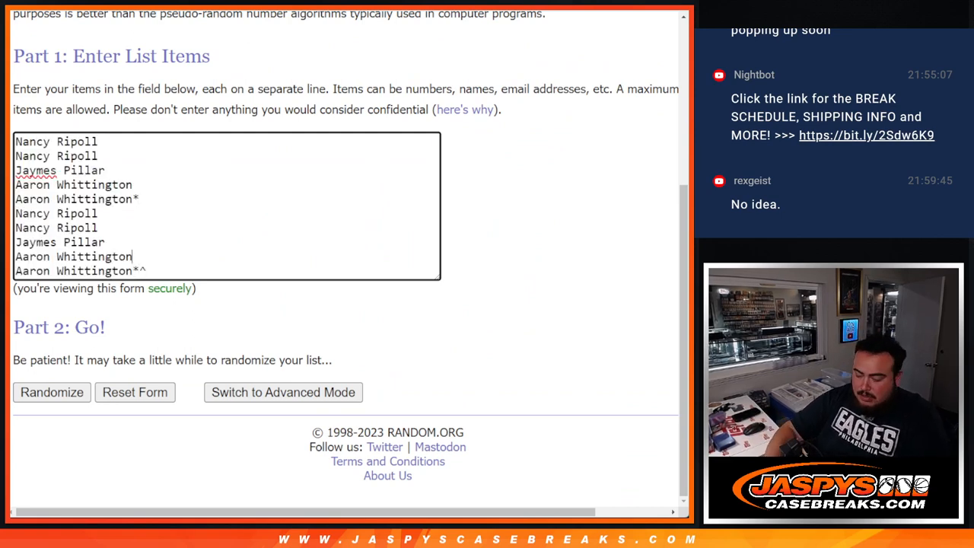
{"action": "type", "text": "^"}
Step: Mark the copied names with ^, check the dice roller, and return to the randomizer
{"action": "key", "text": "Up"}
{"action": "type", "text": "^"}
{"action": "key", "text": "Up"}
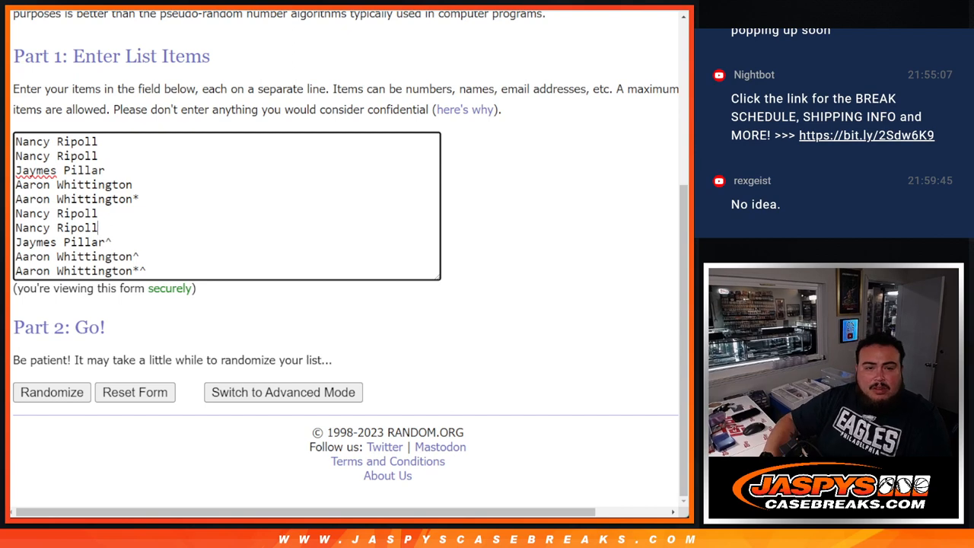
{"action": "type", "text": "^"}
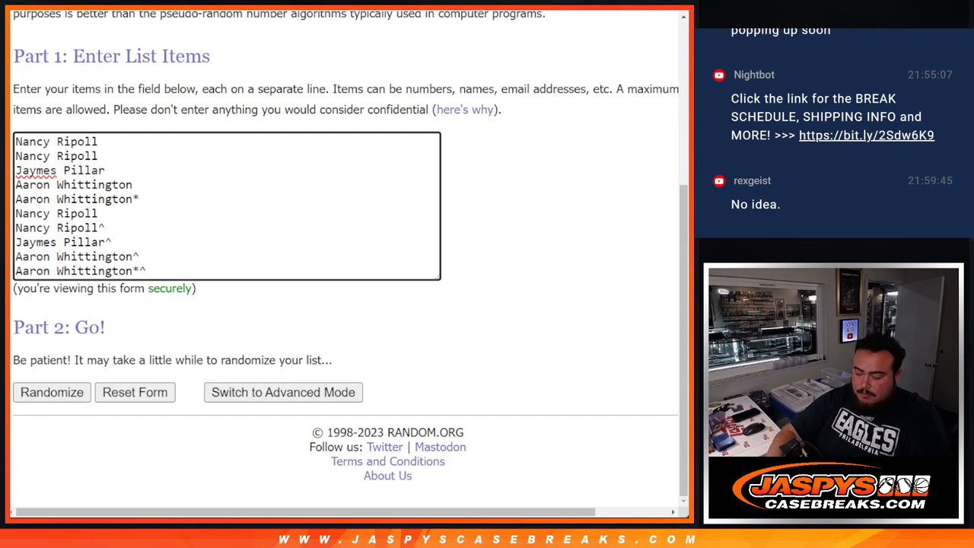
{"action": "key", "text": "Up"}
{"action": "type", "text": "^"}
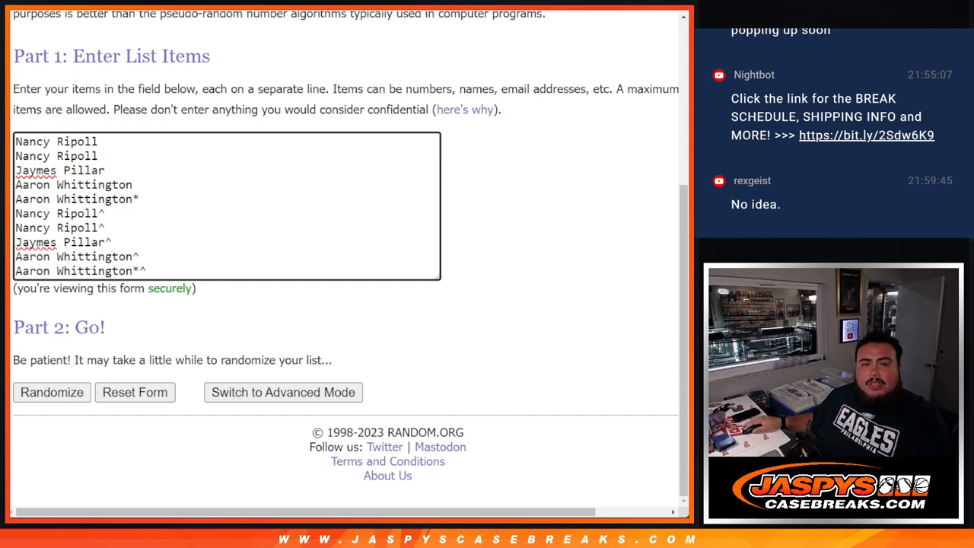
{"action": "key", "text": "ctrl+Tab"}
{"action": "left_click", "coordinate": [47, 338]}
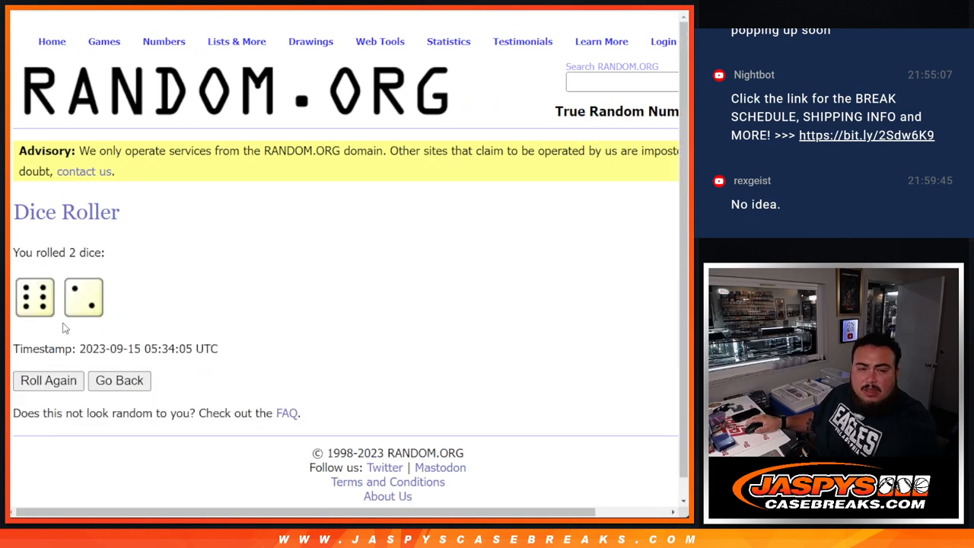
{"action": "key", "text": "ctrl+Tab"}
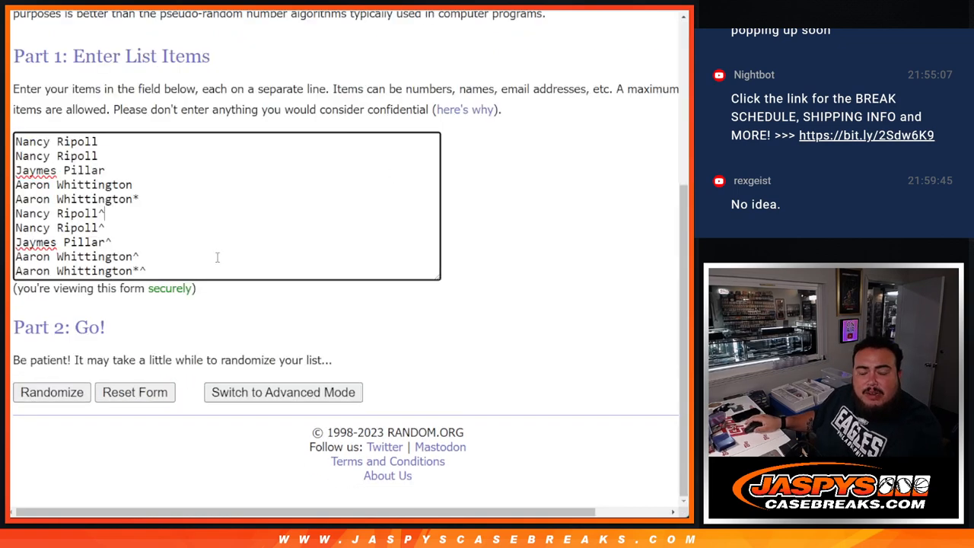
{"action": "left_click", "coordinate": [52, 391]}
Step: Shuffle the ten names repeatedly with Randomize and Again! until randomized eight times
{"action": "left_click", "coordinate": [51, 392]}
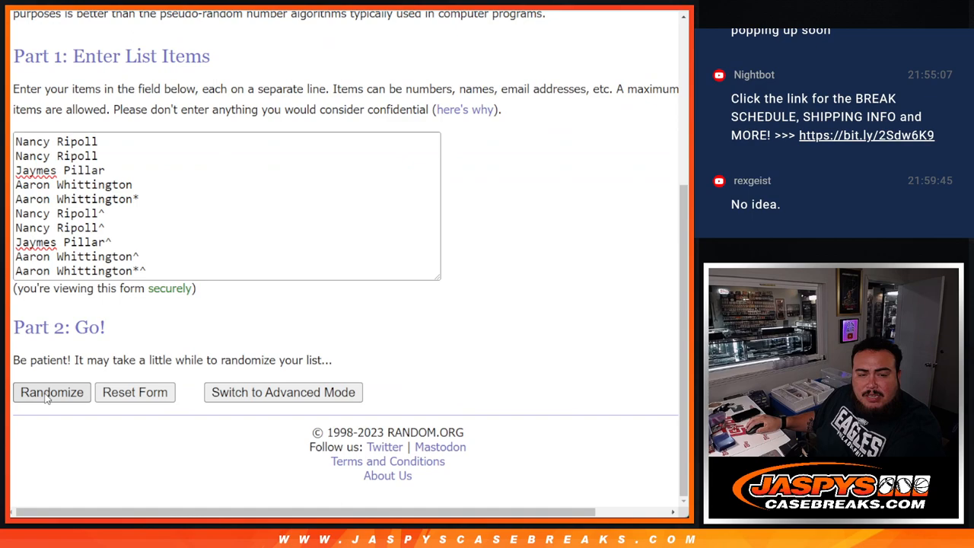
{"action": "left_click", "coordinate": [42, 394]}
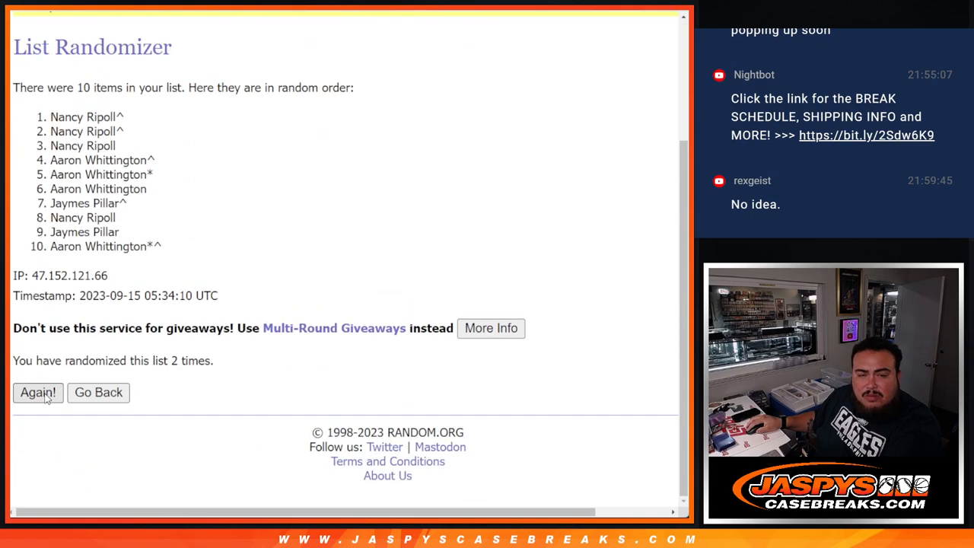
{"action": "left_click", "coordinate": [42, 393]}
{"action": "left_click", "coordinate": [38, 414]}
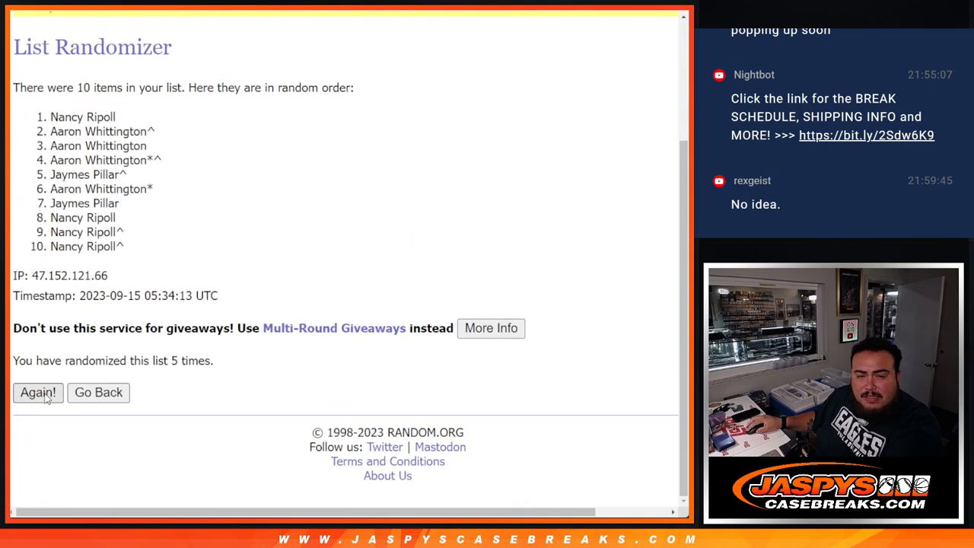
{"action": "left_click", "coordinate": [38, 414]}
{"action": "left_click", "coordinate": [38, 392]}
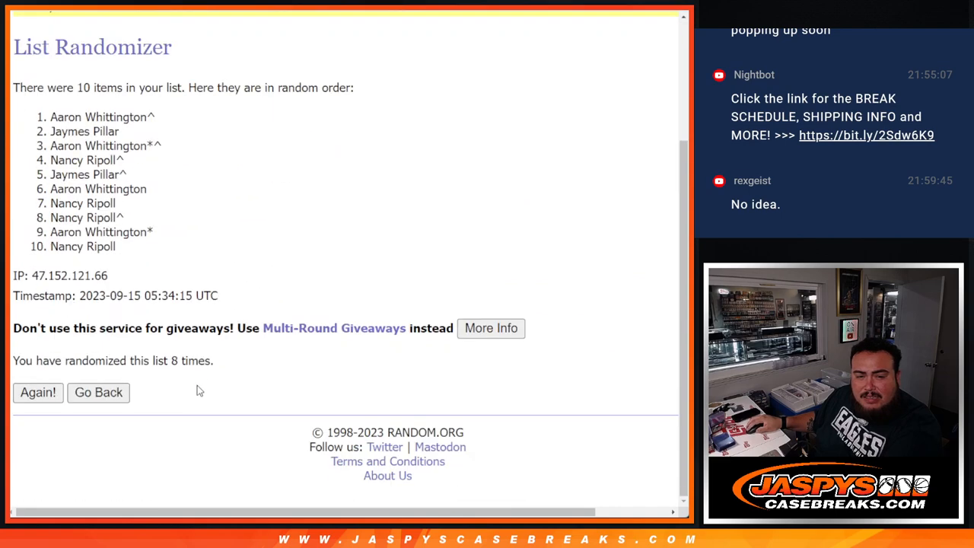
{"action": "left_click_drag", "start_coordinate": [169, 361], "coordinate": [238, 355]}
{"action": "key", "text": "ctrl+Tab"}
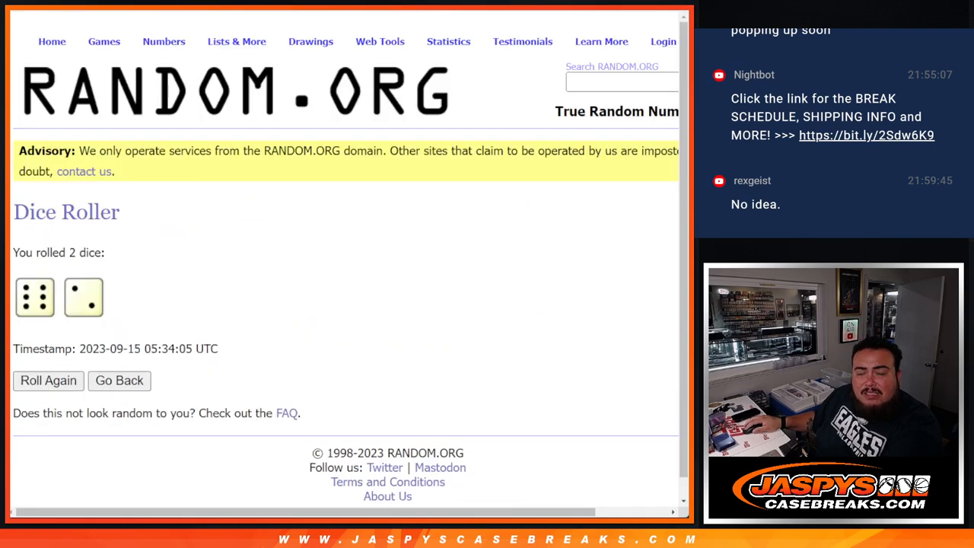
{"action": "key", "text": "ctrl+Tab"}
{"action": "scroll", "coordinate": [152, 304], "scroll_direction": "up", "scroll_amount": 3}
{"action": "left_click_drag", "start_coordinate": [46, 282], "coordinate": [151, 416]}
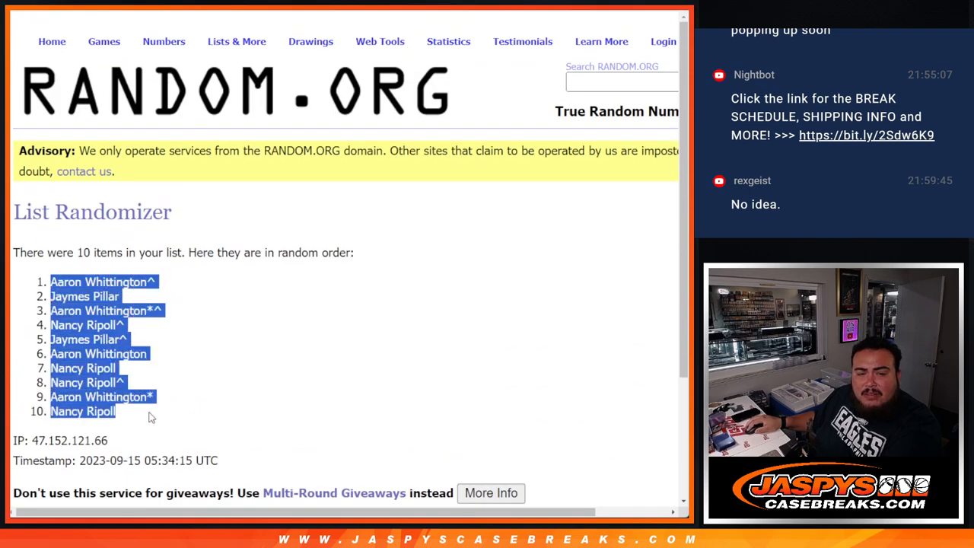
Step: Copy the final shuffled names into column A from cell A1 and return to the randomizer
{"action": "key", "text": "ctrl+c"}
{"action": "key", "text": "alt+Tab"}
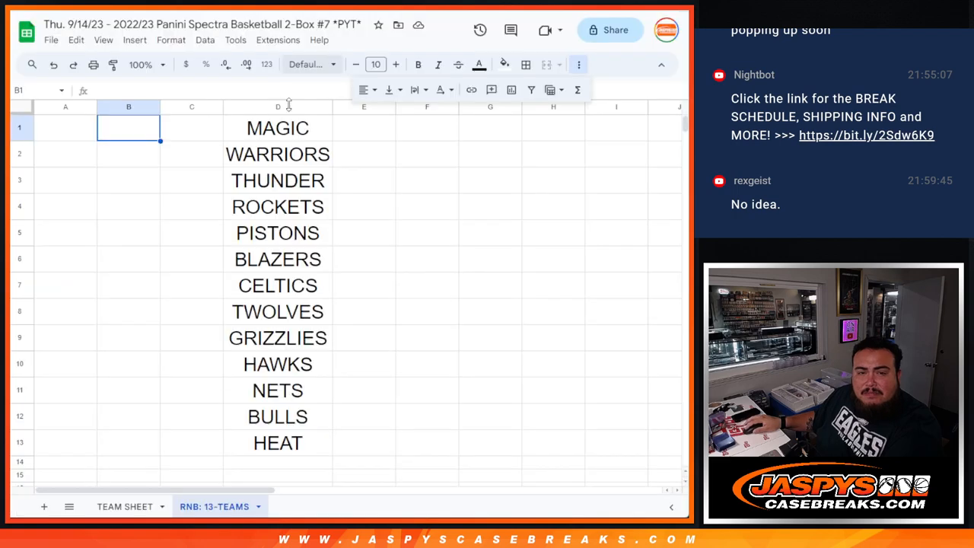
{"action": "left_click", "coordinate": [76, 140]}
{"action": "key", "text": "ctrl+v"}
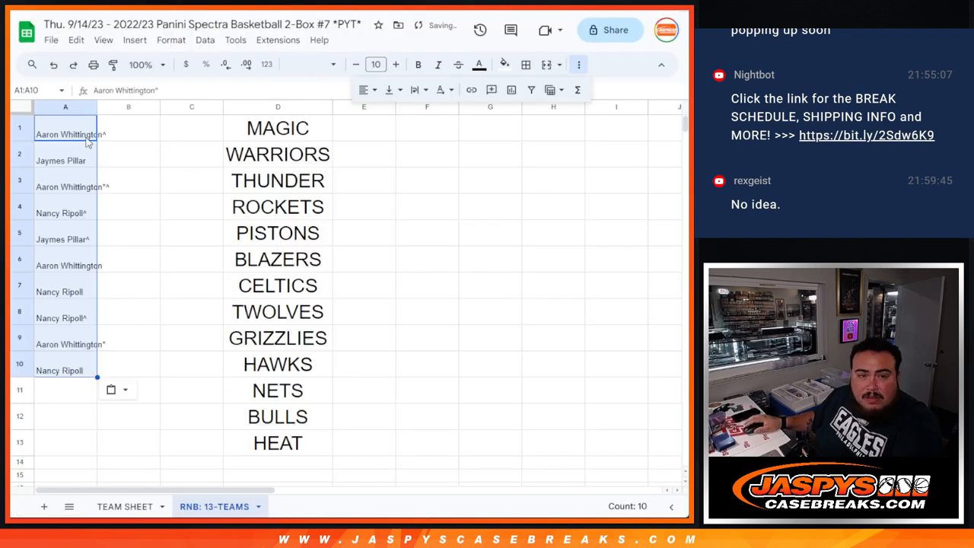
{"action": "key", "text": "alt+Tab"}
{"action": "key", "text": "ctrl+Tab"}
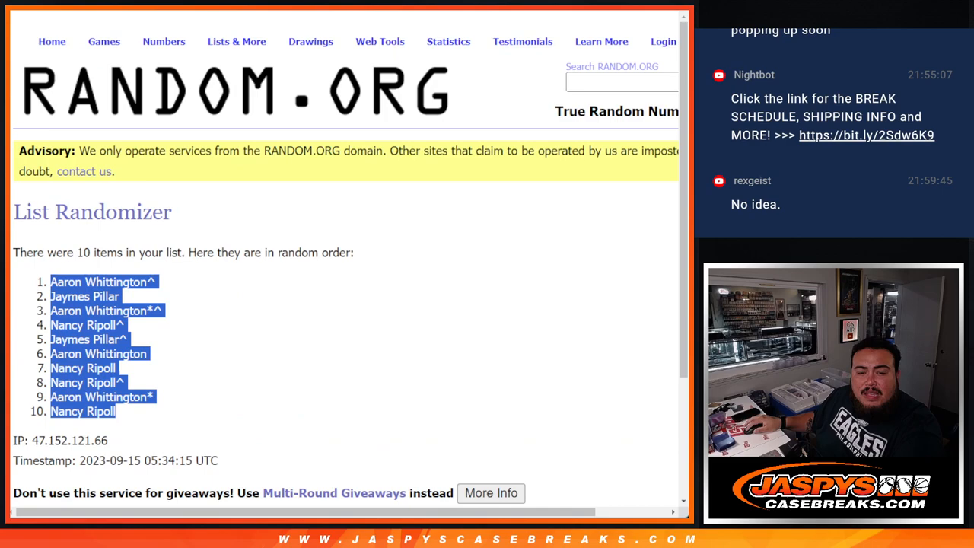
{"action": "scroll", "coordinate": [305, 304], "scroll_direction": "down", "scroll_amount": 3}
Step: Shuffle the list of numbers 0–9 repeatedly with Randomize and Again!
{"action": "left_click", "coordinate": [99, 395]}
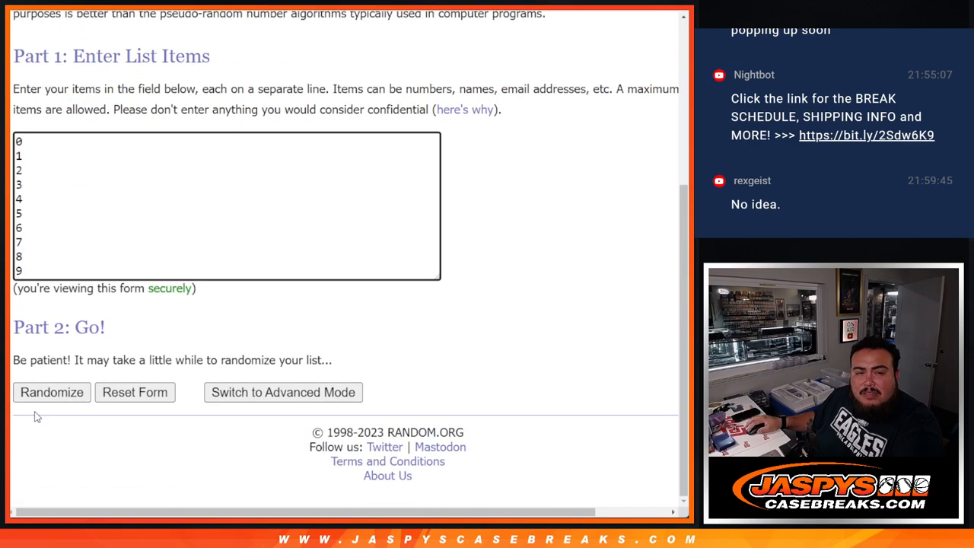
{"action": "left_click", "coordinate": [51, 391]}
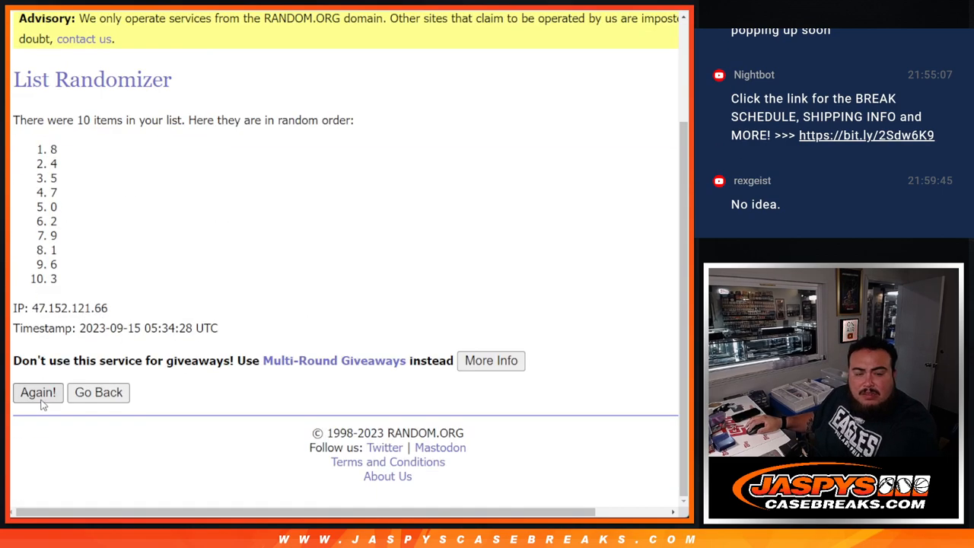
{"action": "left_click", "coordinate": [38, 392]}
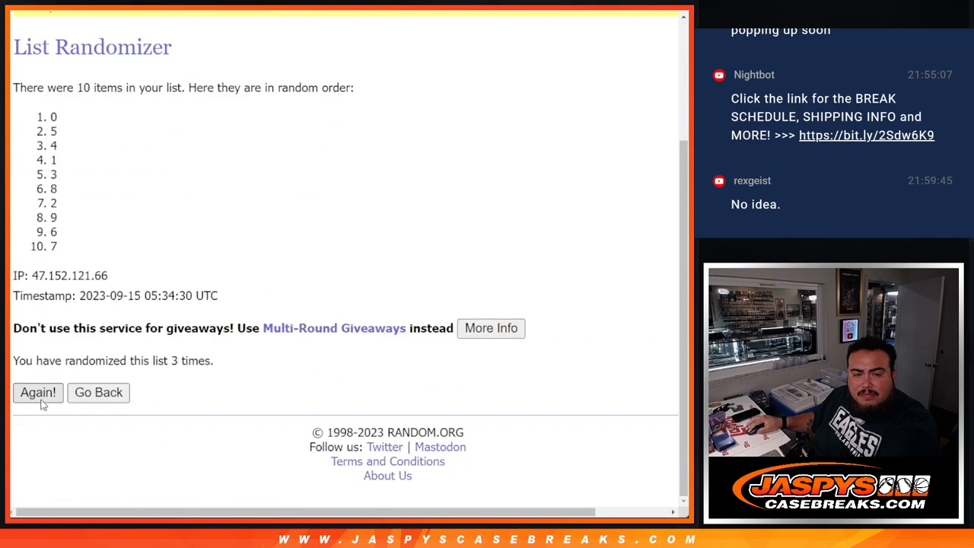
{"action": "left_click", "coordinate": [38, 392]}
{"action": "left_click", "coordinate": [38, 391]}
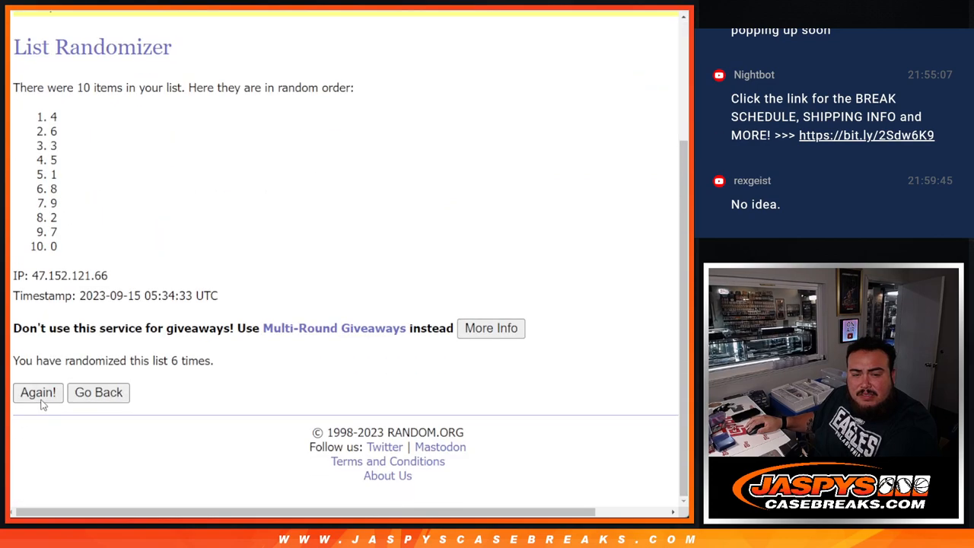
{"action": "left_click", "coordinate": [38, 392]}
{"action": "left_click", "coordinate": [38, 391]}
{"action": "left_click_drag", "start_coordinate": [156, 361], "coordinate": [267, 358]}
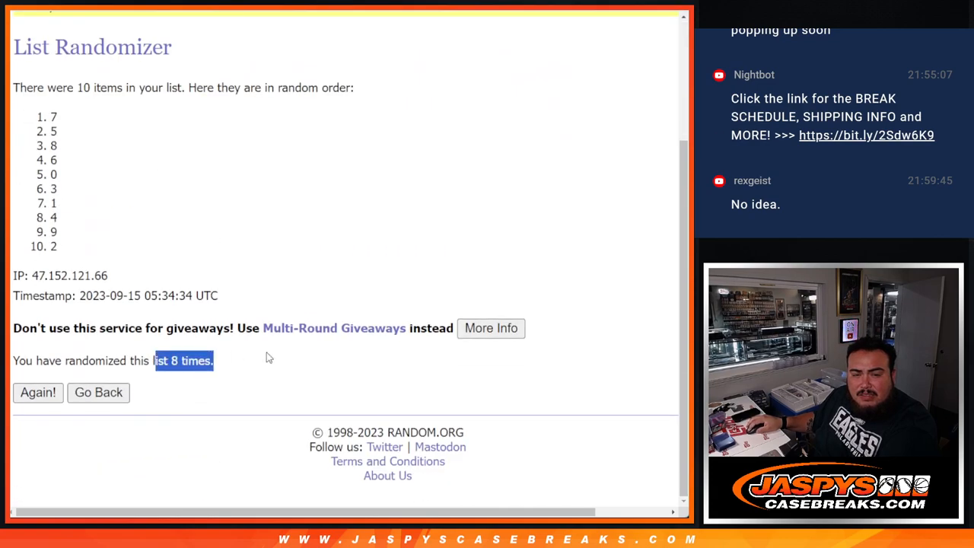
{"action": "scroll", "coordinate": [87, 240], "scroll_direction": "up", "scroll_amount": 5}
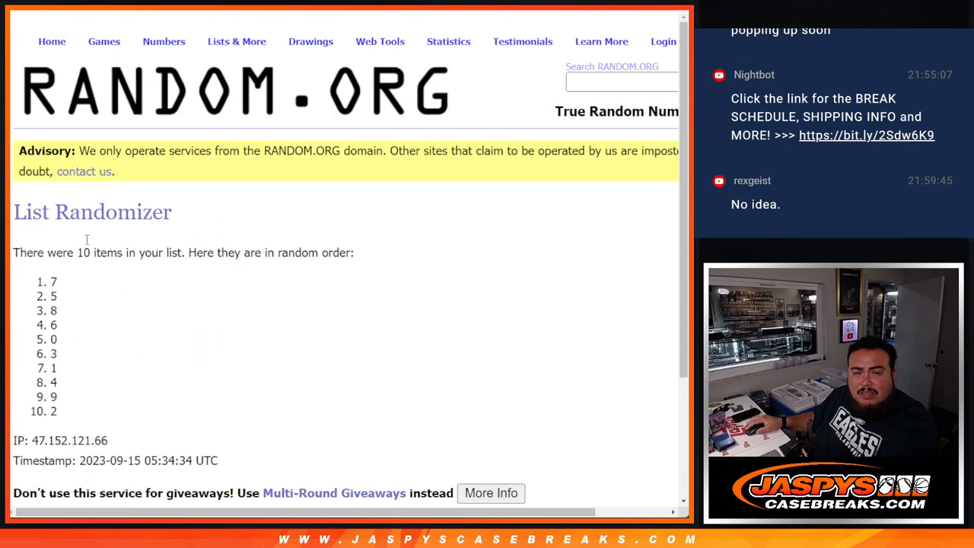
Step: Copy the ten shuffled numbers and switch to the spreadsheet
{"action": "left_click_drag", "start_coordinate": [50, 283], "coordinate": [74, 420]}
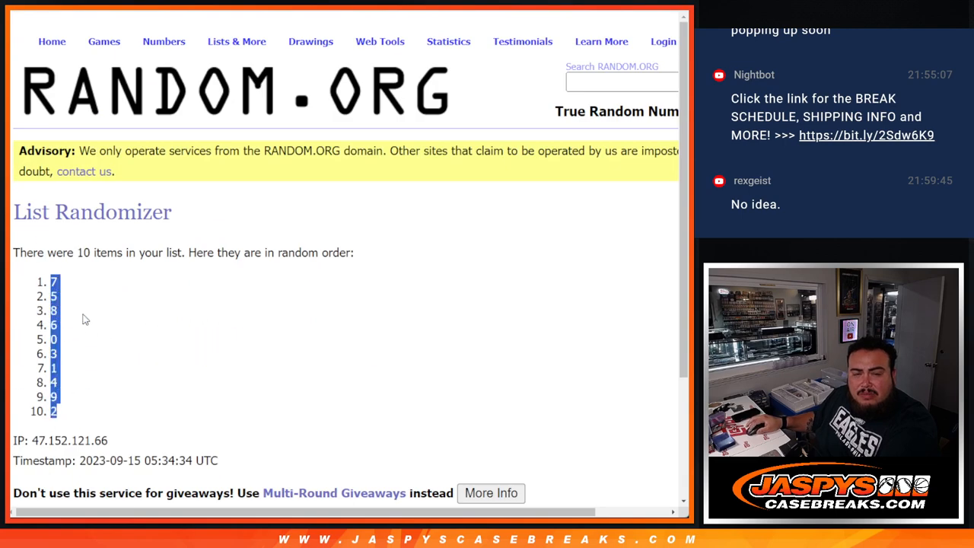
{"action": "key", "text": "ctrl+c"}
{"action": "key", "text": "ctrl+Tab"}
Step: Paste the numbers into column B from B1, enlarge all text to 24, and autofit the columns
{"action": "left_click", "coordinate": [112, 129]}
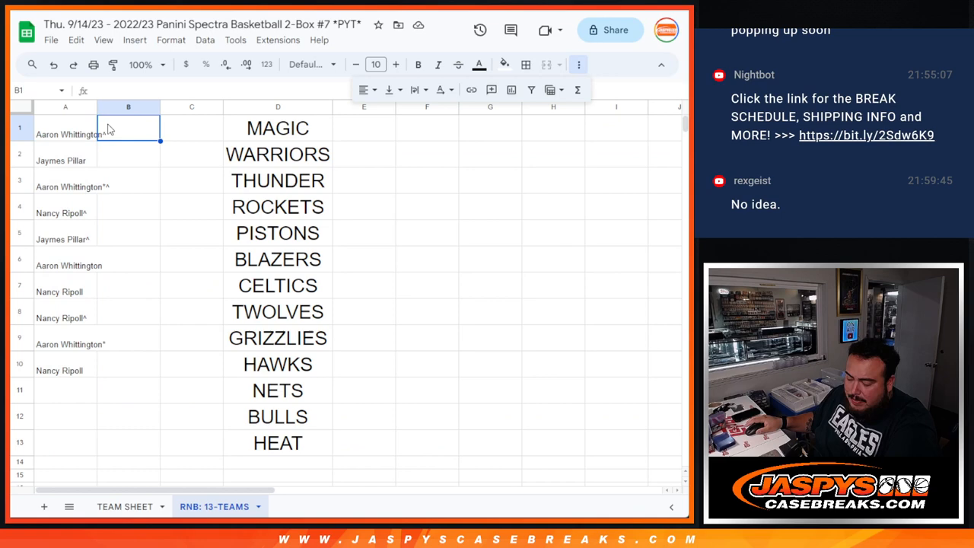
{"action": "key", "text": "ctrl+v"}
{"action": "key", "text": "ctrl+a"}
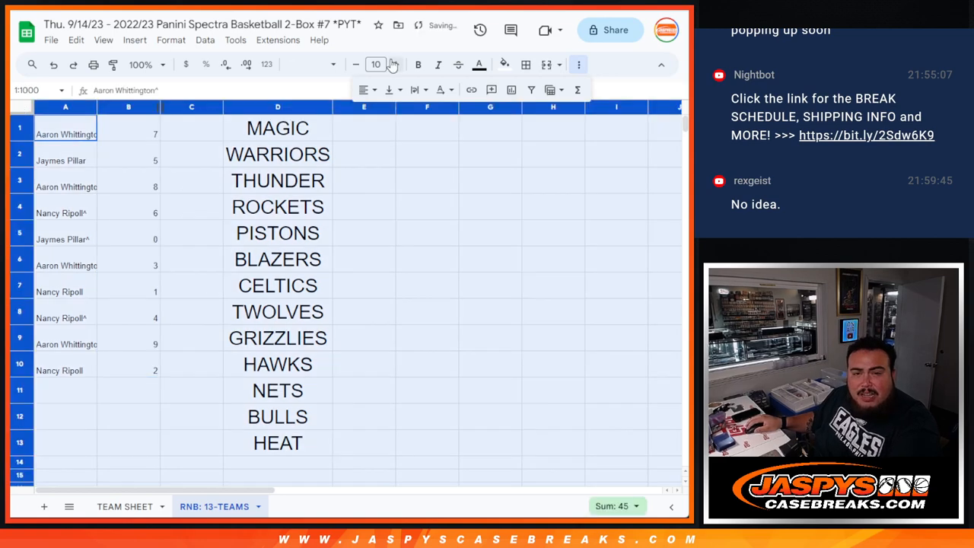
{"action": "left_click", "coordinate": [394, 64]}
{"action": "left_click", "coordinate": [394, 64]}
{"action": "left_click", "coordinate": [396, 64]}
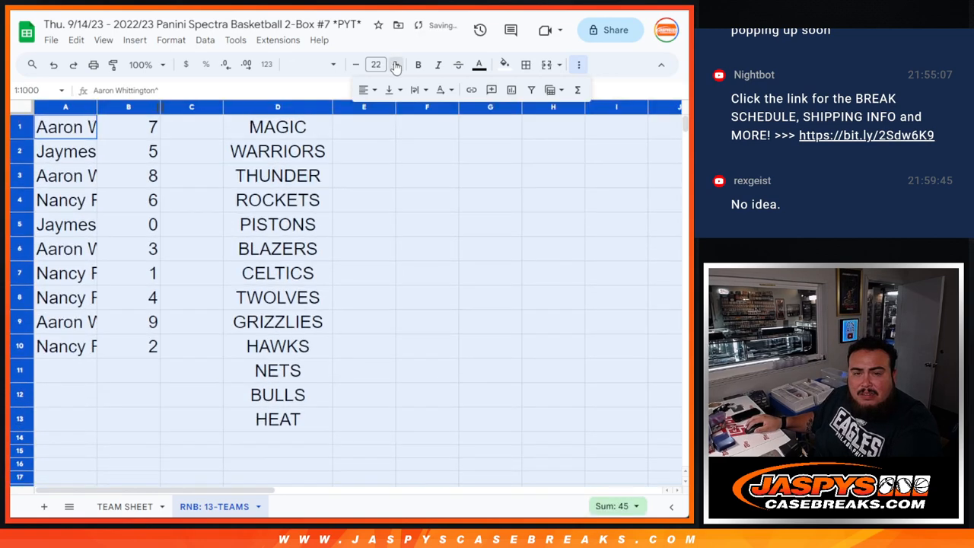
{"action": "left_click", "coordinate": [395, 64]}
{"action": "double_click", "coordinate": [98, 107]}
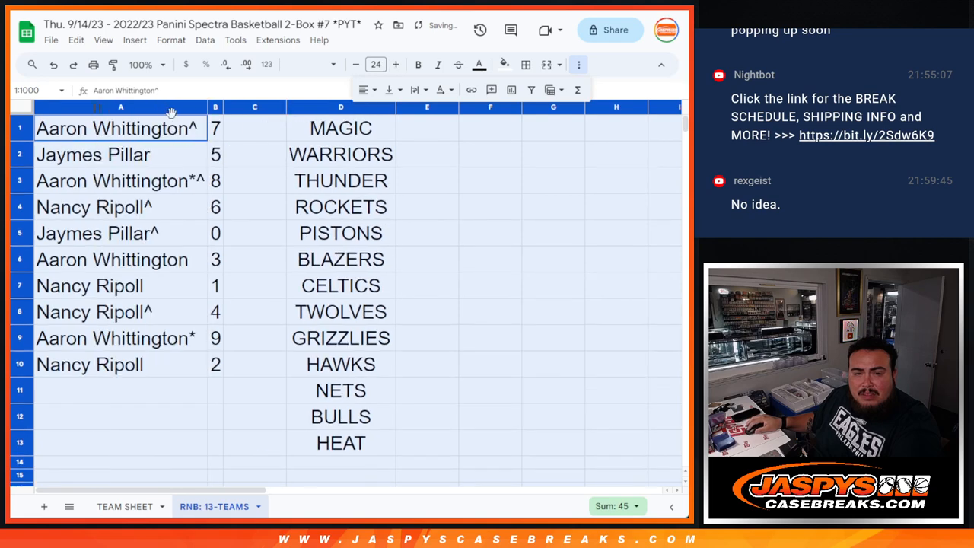
Step: Highlight each of the ten name rows in turn to review the name–number pairs
{"action": "left_click", "coordinate": [20, 129]}
{"action": "left_click", "coordinate": [19, 154]}
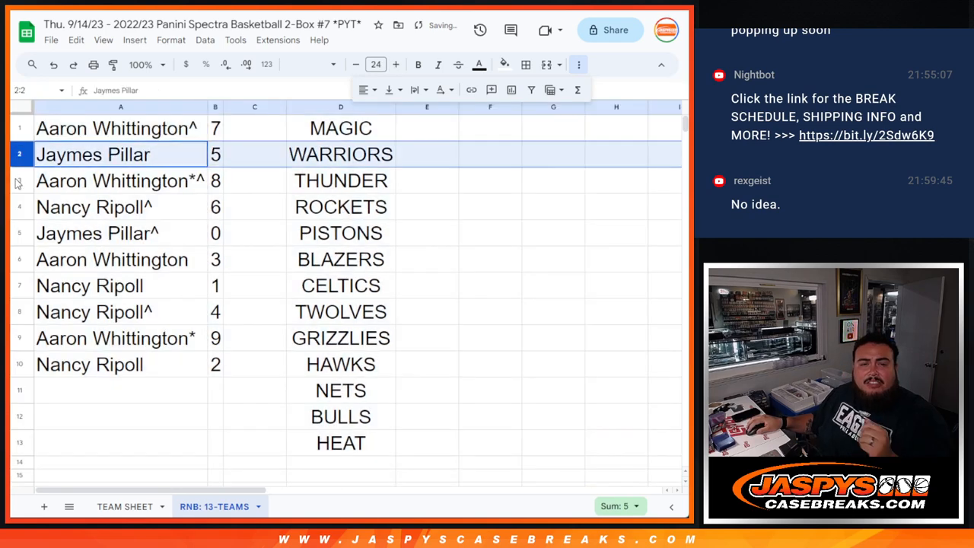
{"action": "left_click", "coordinate": [19, 181]}
{"action": "left_click", "coordinate": [20, 209]}
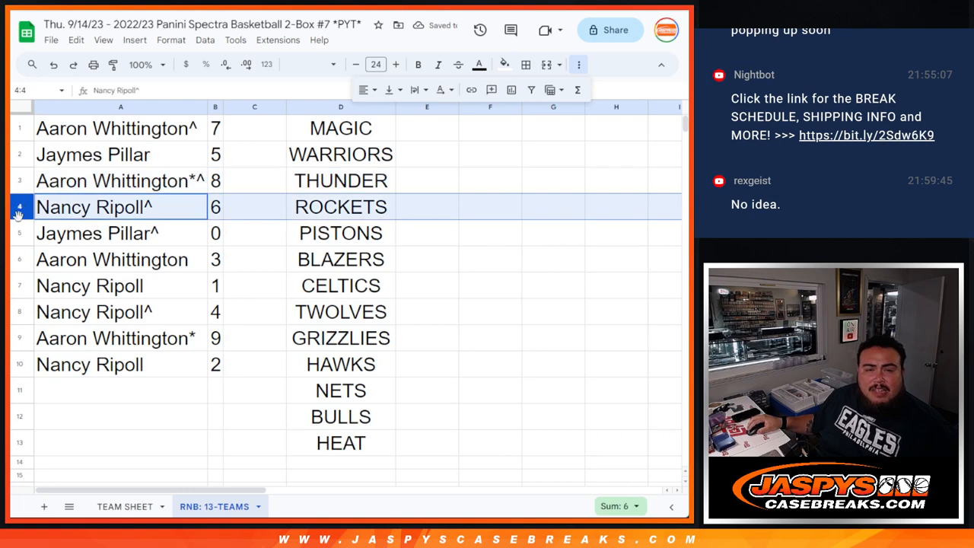
{"action": "left_click", "coordinate": [20, 234]}
{"action": "left_click", "coordinate": [20, 260]}
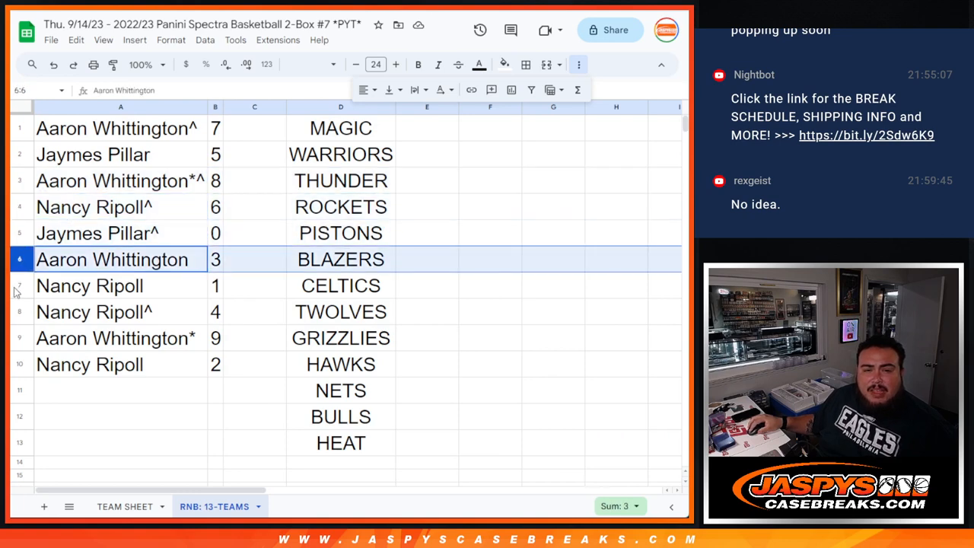
{"action": "left_click", "coordinate": [18, 287]}
{"action": "left_click", "coordinate": [19, 312]}
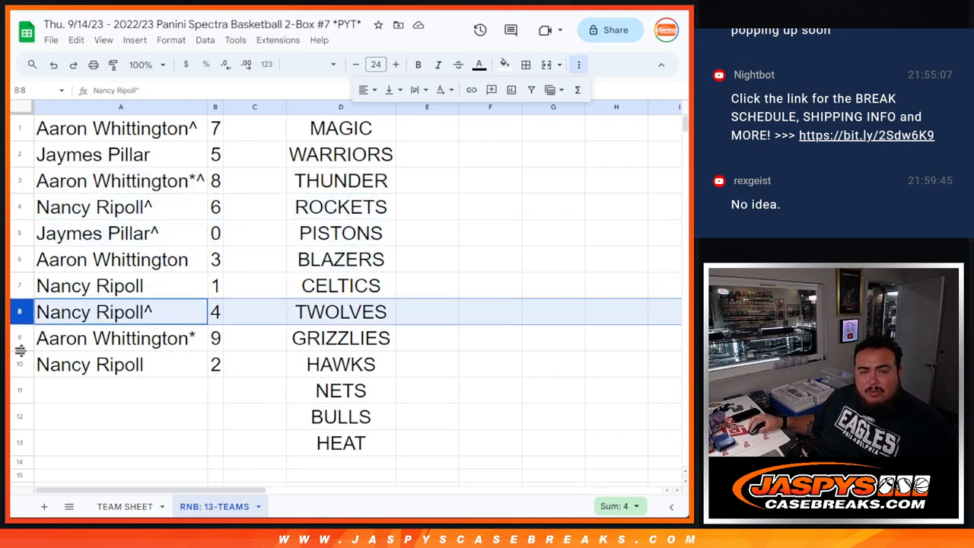
{"action": "left_click", "coordinate": [20, 339]}
{"action": "left_click", "coordinate": [21, 363]}
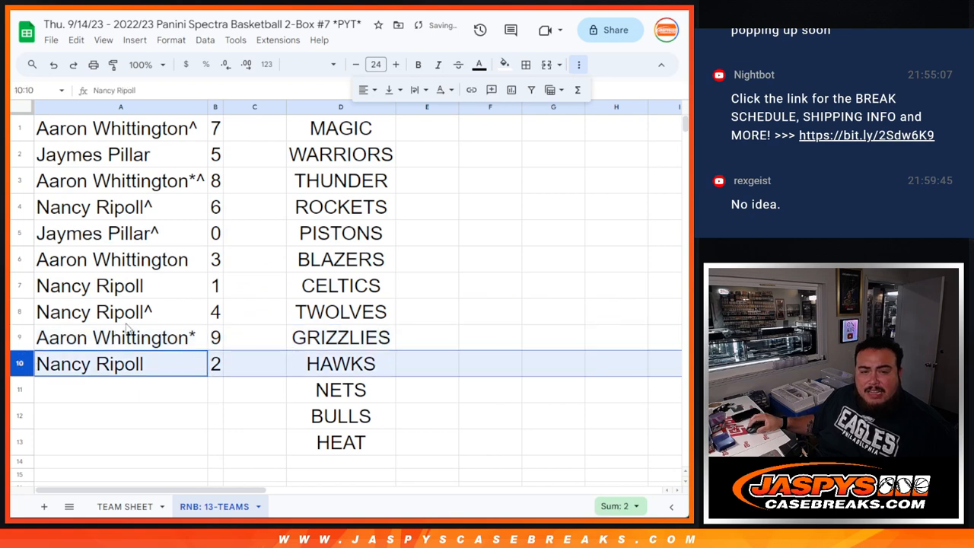
Step: Copy the thirteen team names MAGIC through HEAT from column D and clear them
{"action": "left_click_drag", "start_coordinate": [341, 128], "coordinate": [341, 442]}
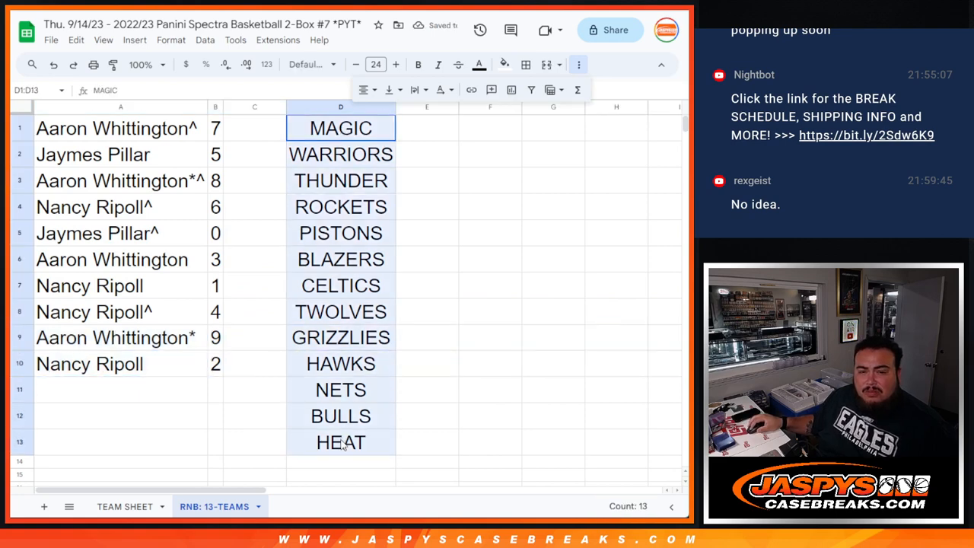
{"action": "right_click", "coordinate": [357, 251]}
{"action": "left_click", "coordinate": [390, 149]}
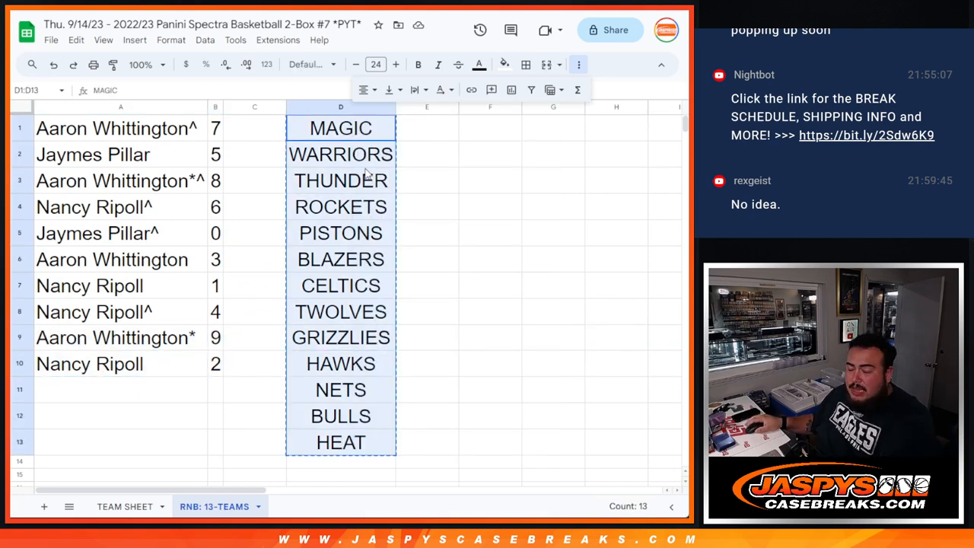
{"action": "key", "text": "Delete"}
Step: Sort the sheet by column B ascending, paste the teams back into D1, and apply All borders
{"action": "right_click", "coordinate": [216, 106]}
{"action": "left_click", "coordinate": [274, 341]}
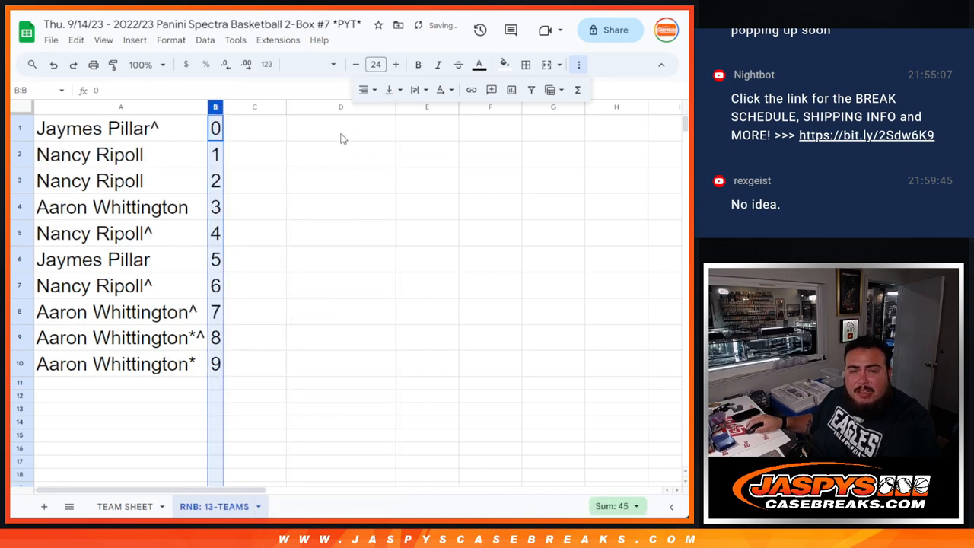
{"action": "left_click", "coordinate": [357, 125]}
{"action": "key", "text": "ctrl+v"}
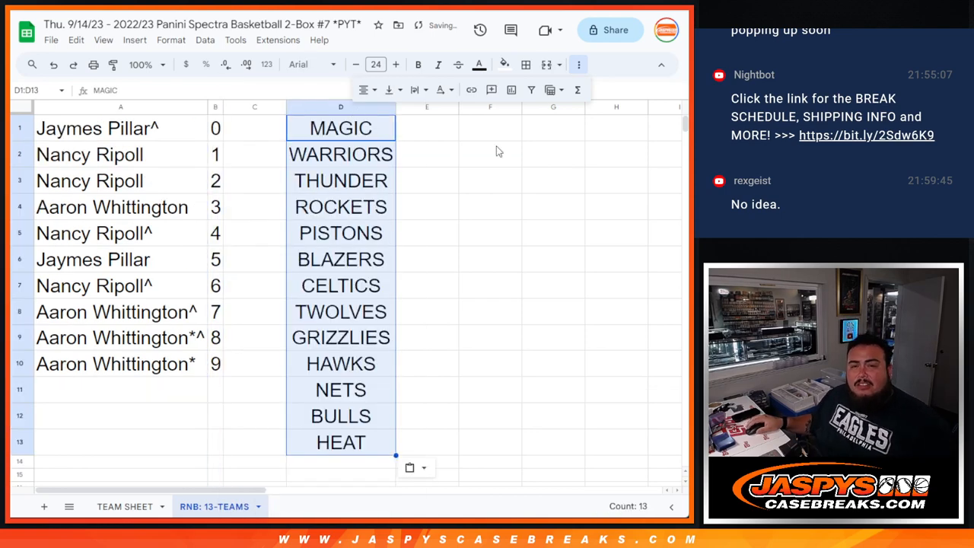
{"action": "left_click", "coordinate": [525, 64]}
{"action": "left_click", "coordinate": [533, 92]}
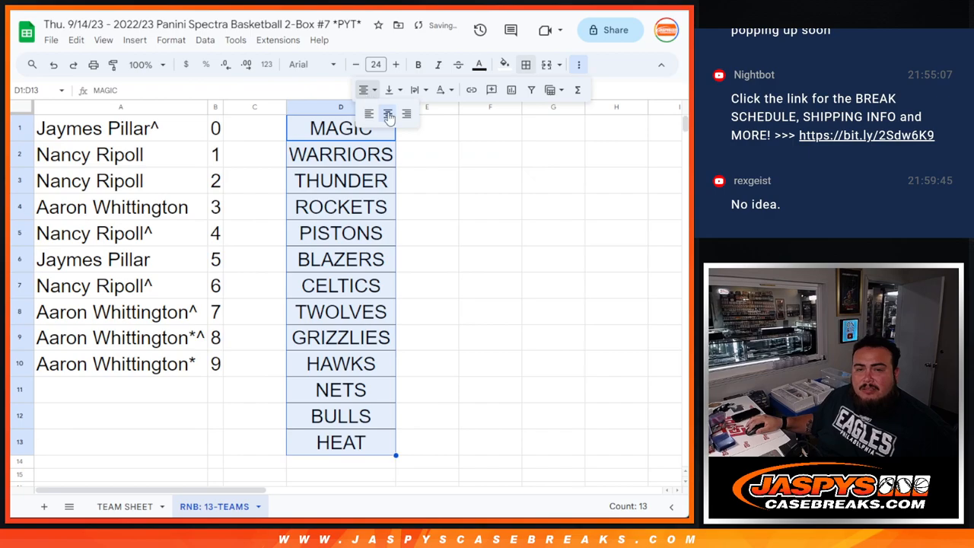